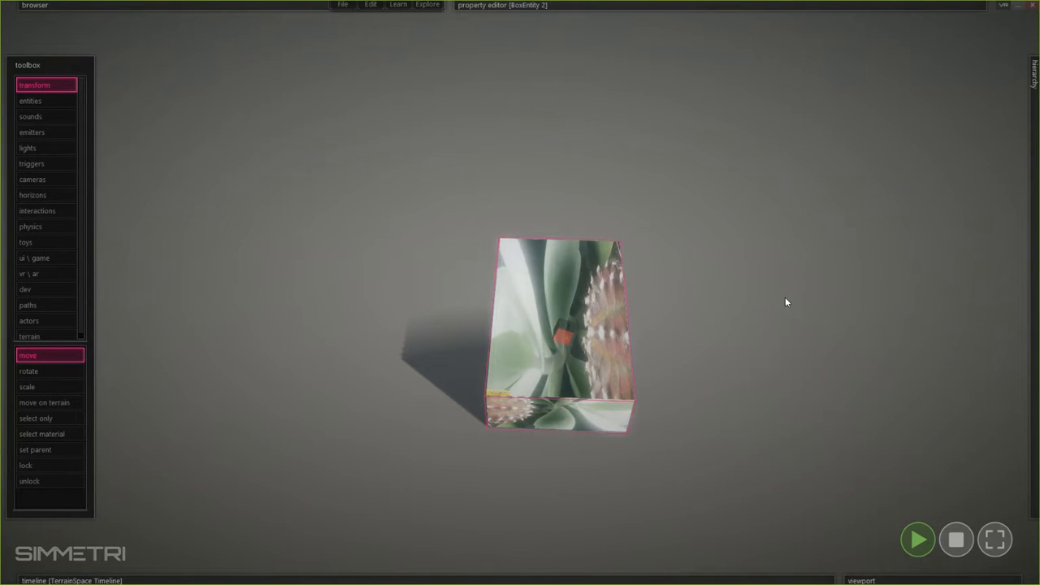
Look over the live-textured box from several sides and stop the running simulation.
drag(567, 339, 527, 322)
right_drag(526, 322, 641, 287)
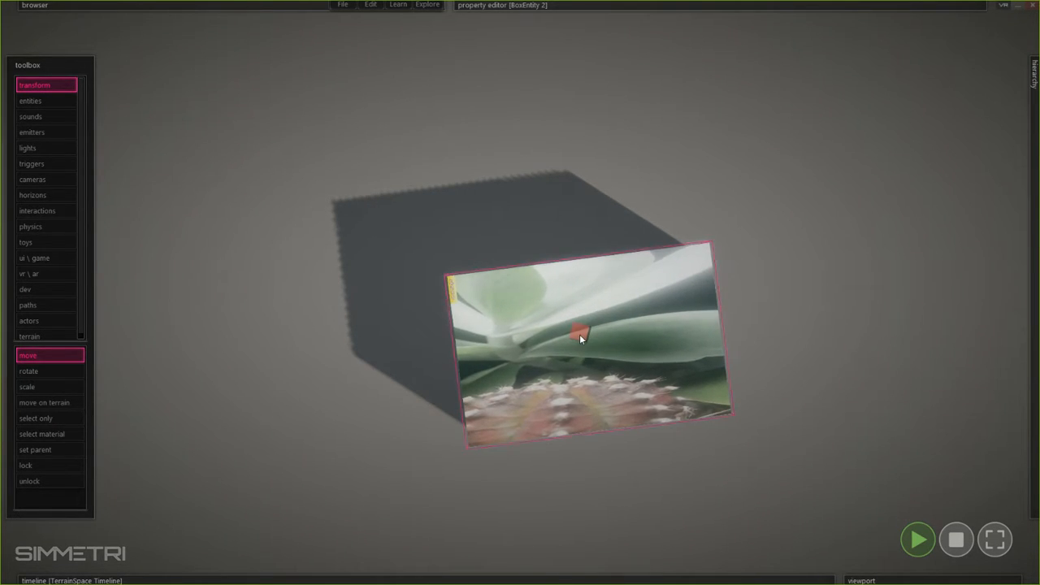
mouse_move(580, 333)
right_down()
mouse_move(567, 336)
mouse_move(632, 319)
mouse_move(511, 378)
mouse_move(552, 341)
mouse_move(529, 345)
mouse_move(520, 293)
right_up()
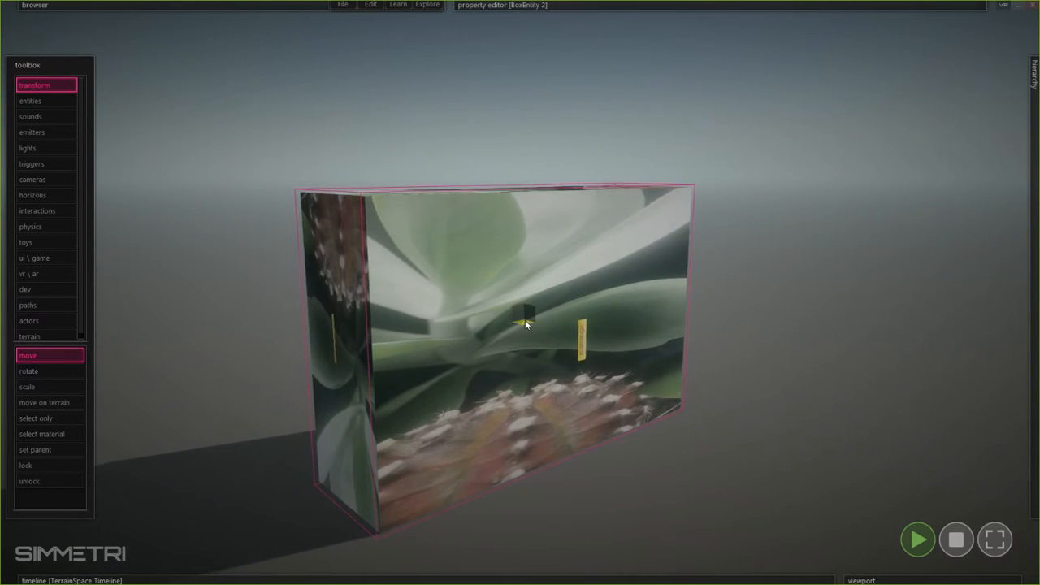
mouse_move(524, 320)
mouse_down()
mouse_move(532, 312)
mouse_move(539, 321)
mouse_move(521, 322)
mouse_move(608, 349)
mouse_move(442, 326)
mouse_move(480, 397)
mouse_move(522, 338)
mouse_up()
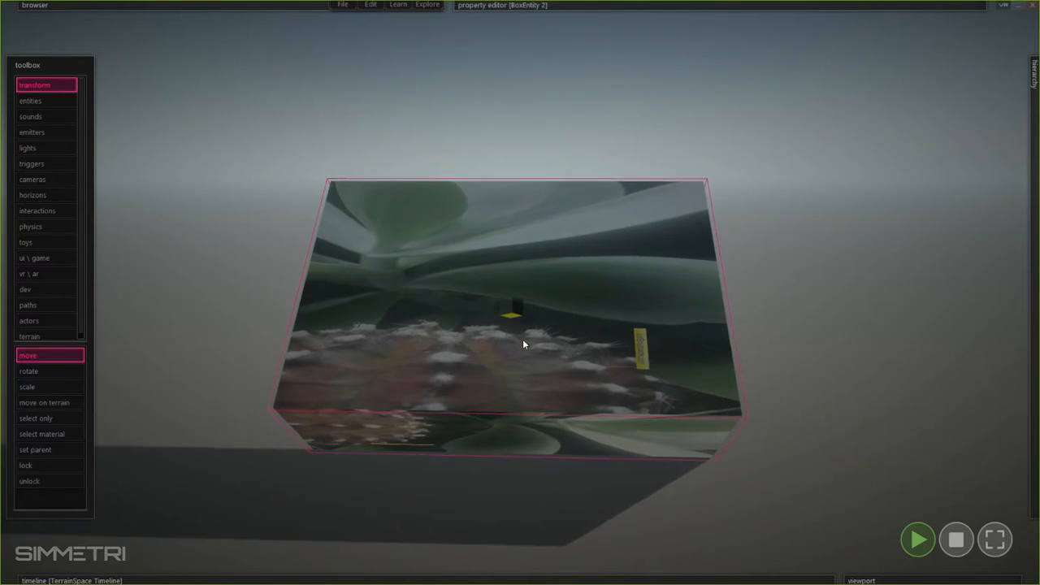
right_drag(523, 339, 520, 292)
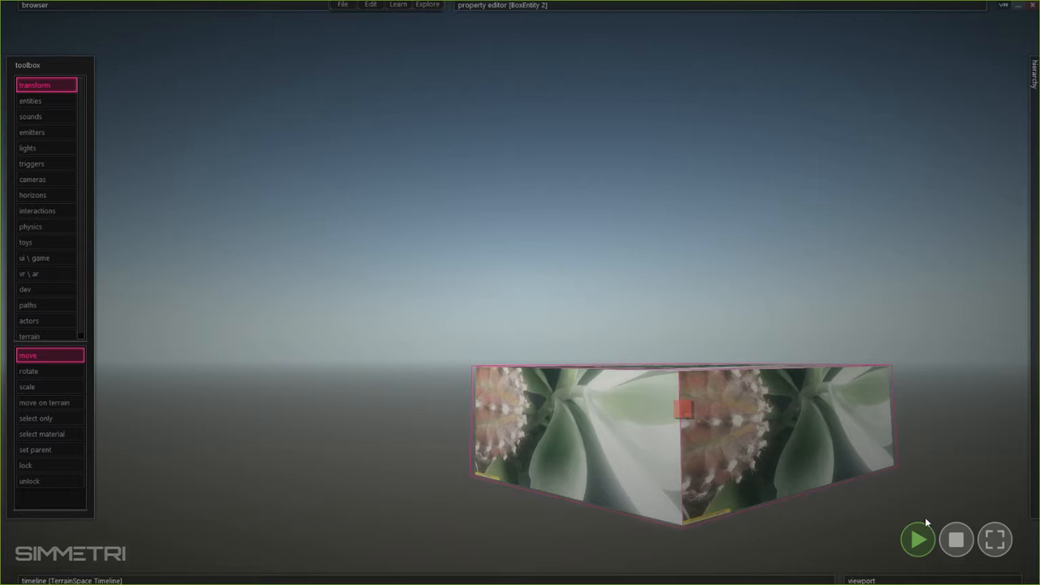
click(957, 539)
Examine the camera texture on the box's faces from different angles while the simulation is stopped.
right_drag(683, 377, 520, 292)
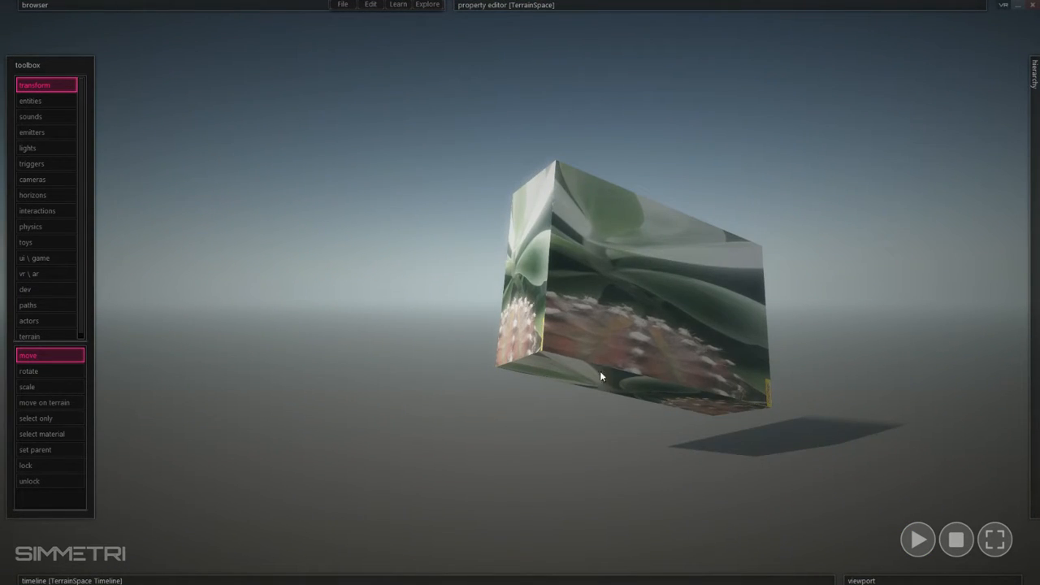
right_drag(394, 389, 394, 388)
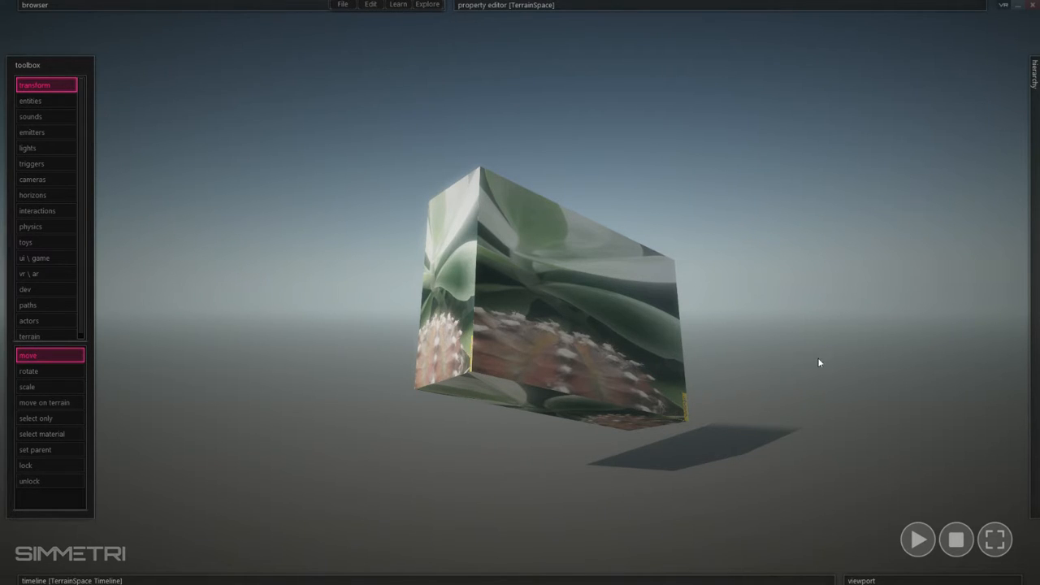
right_drag(817, 360, 793, 393)
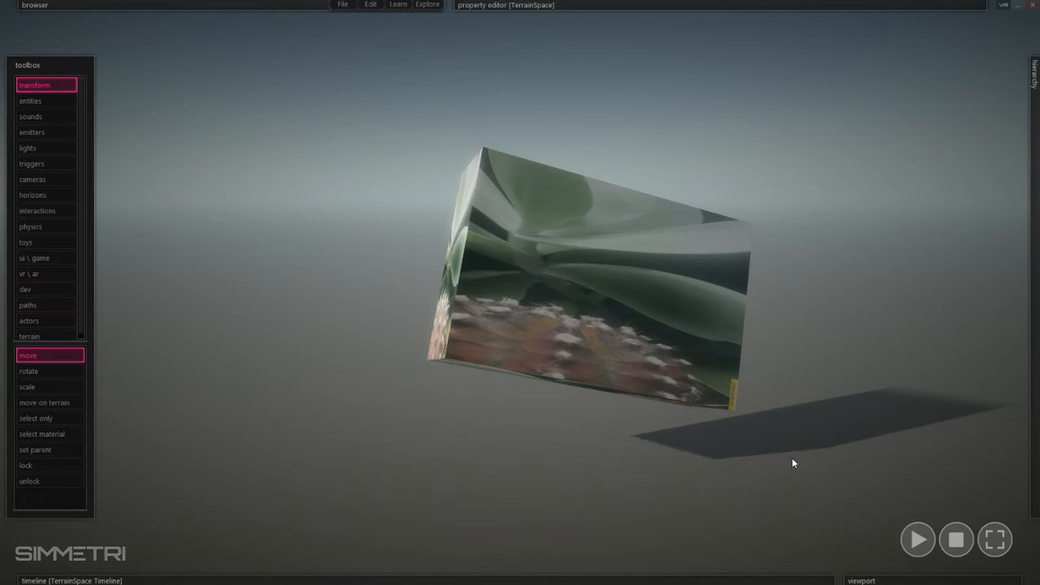
right_drag(791, 462, 792, 462)
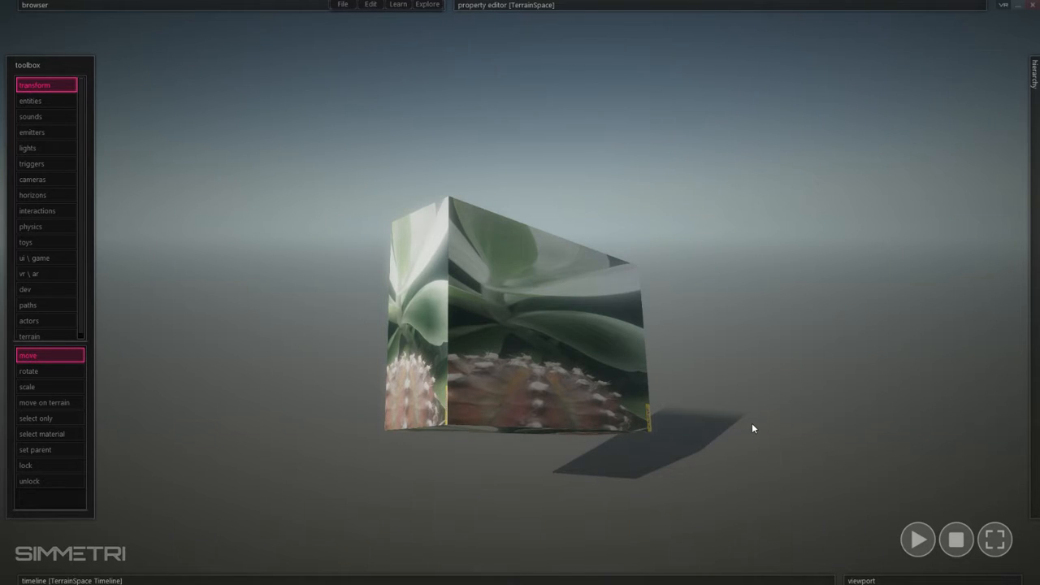
right_drag(752, 428, 753, 428)
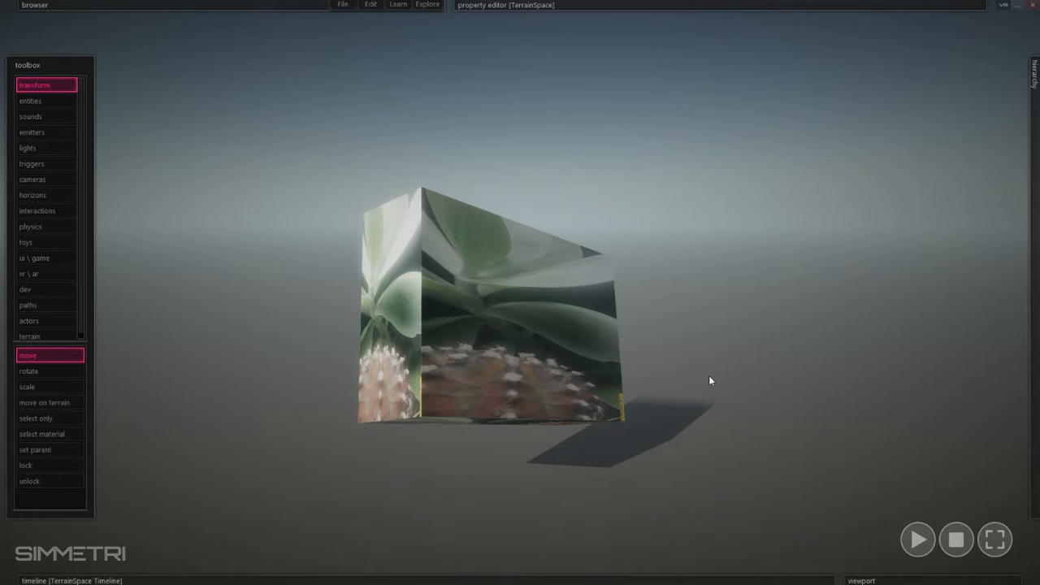
right_drag(682, 383, 682, 383)
right_drag(548, 324, 548, 323)
click(536, 322)
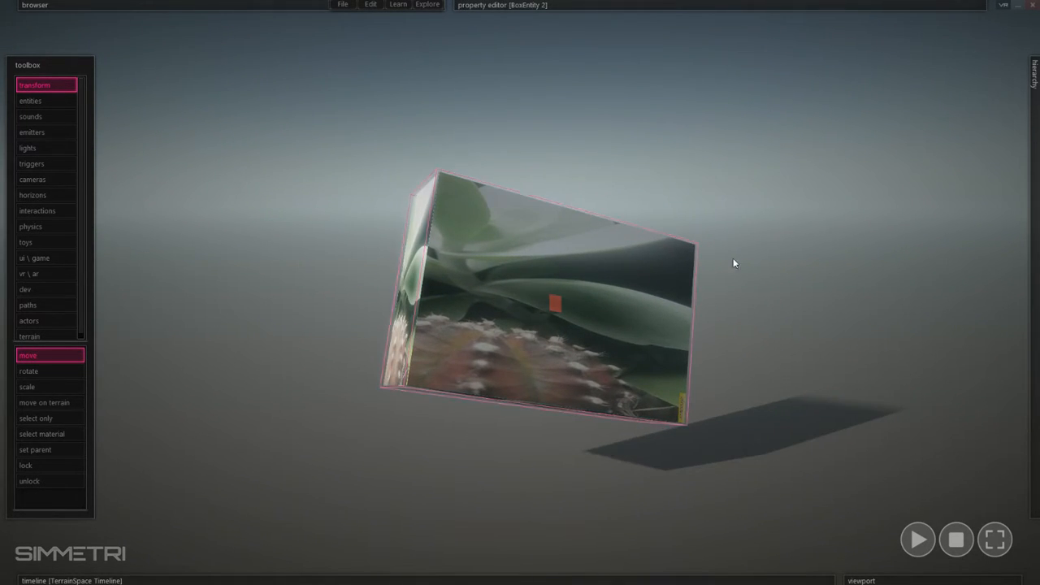
click(332, 188)
Start a new project with an empty scene.
mouse_move(246, 7)
click(339, 13)
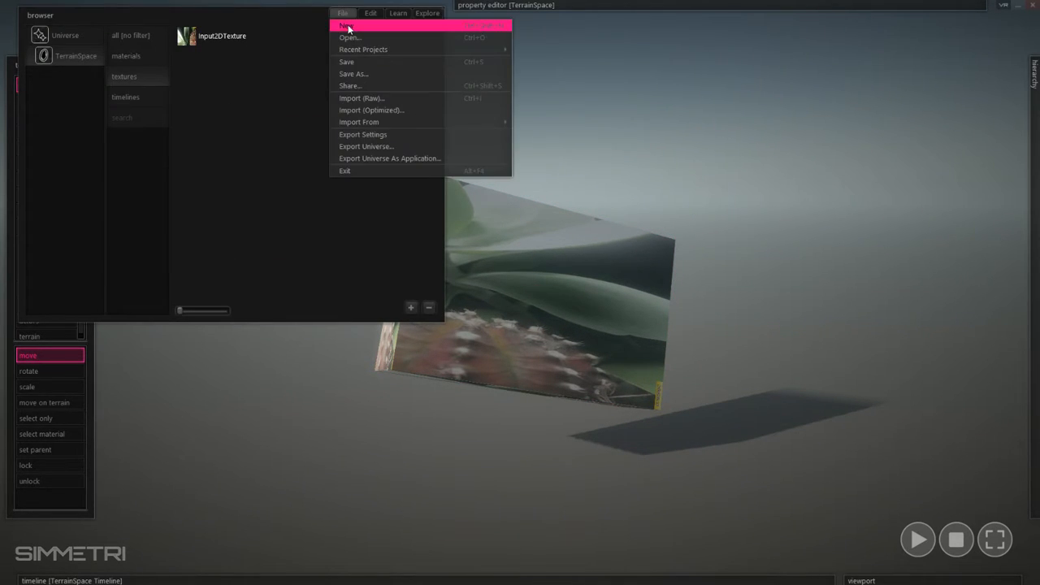
click(348, 26)
click(837, 299)
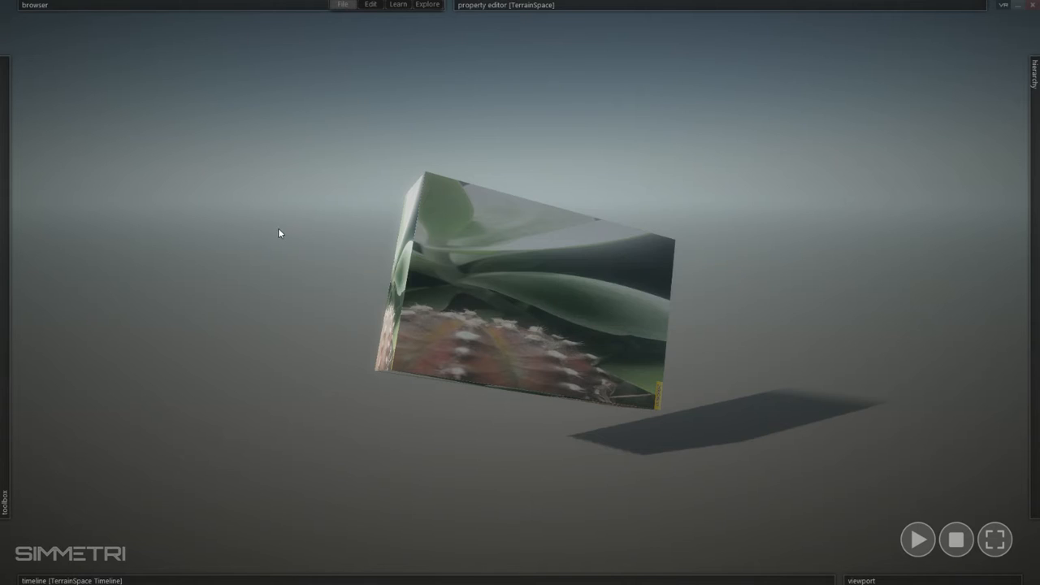
Create a new Input2DTexture in the TerrainSpace.
mouse_move(195, 8)
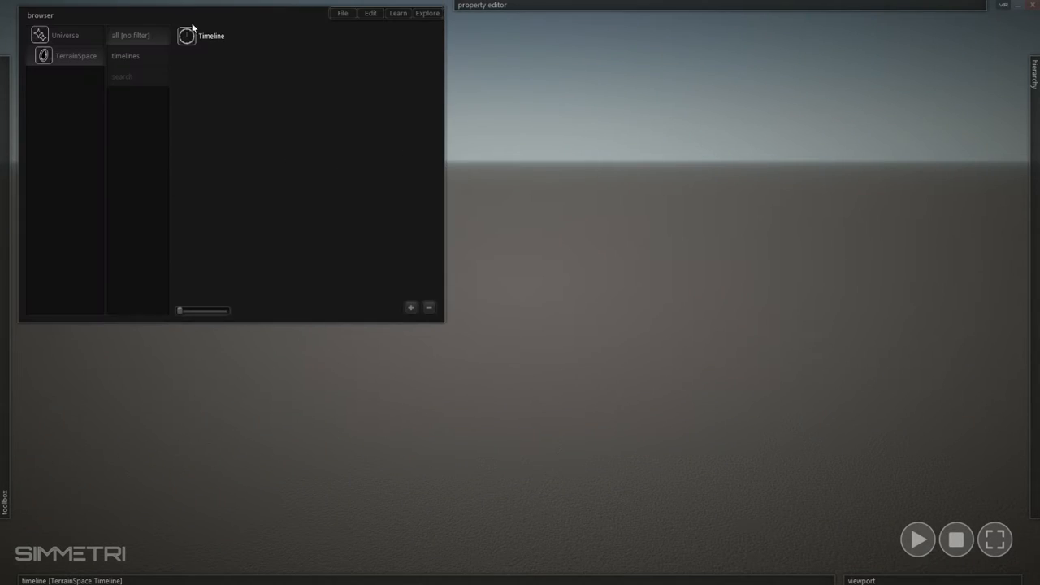
right_click(223, 86)
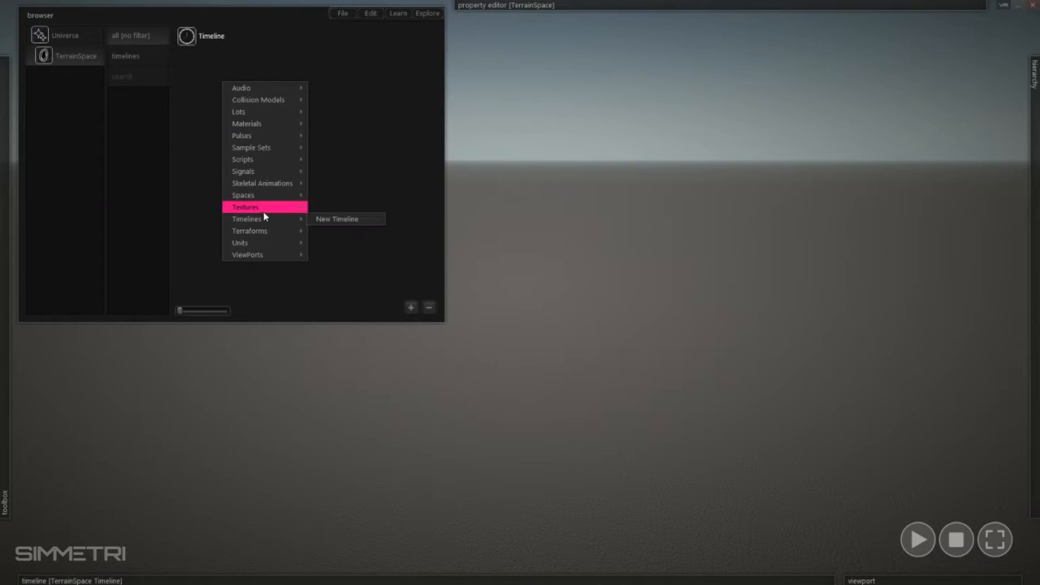
click(195, 123)
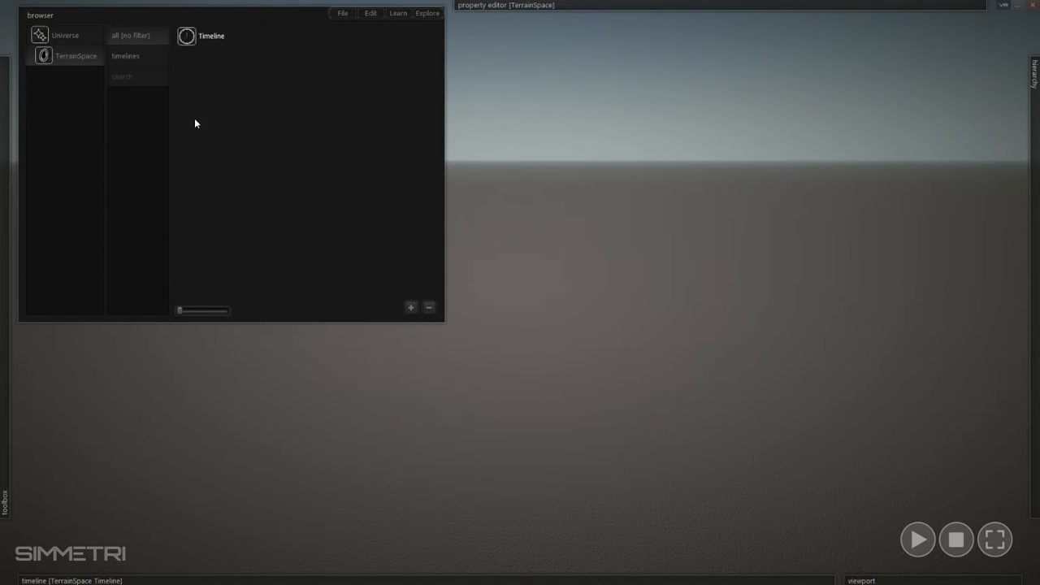
right_click(244, 104)
right_click(230, 97)
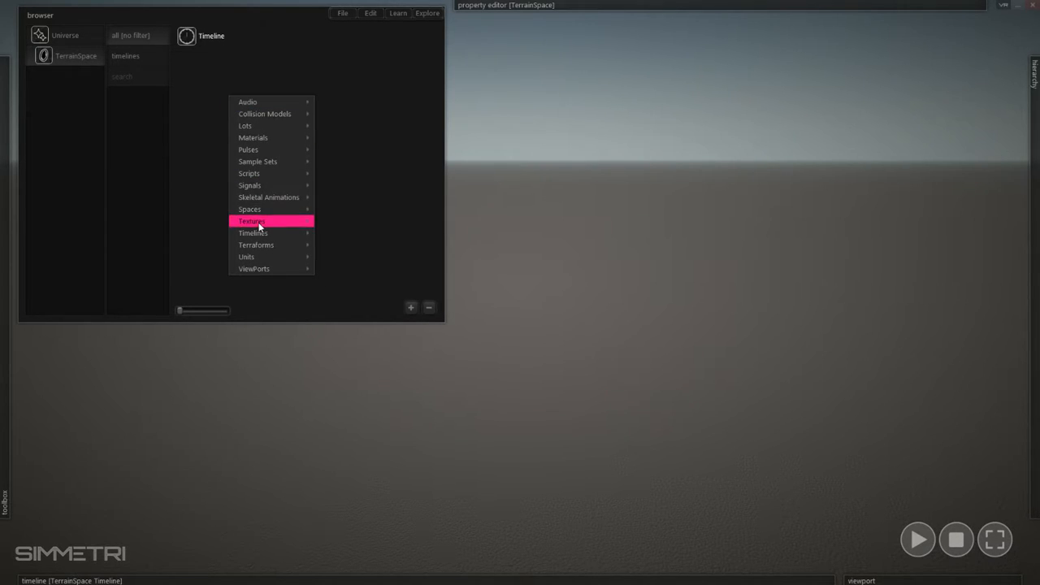
mouse_move(264, 224)
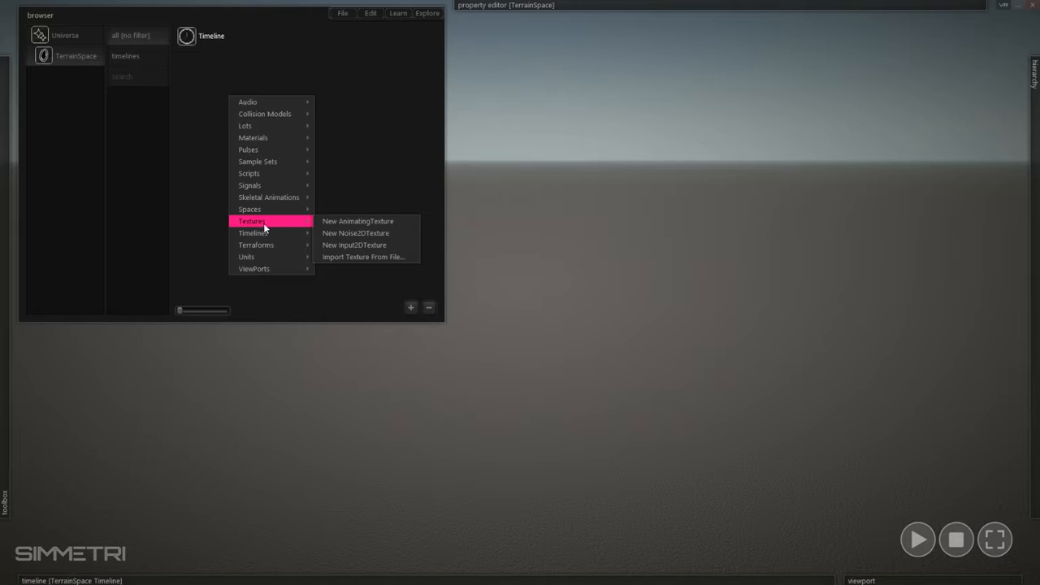
click(396, 245)
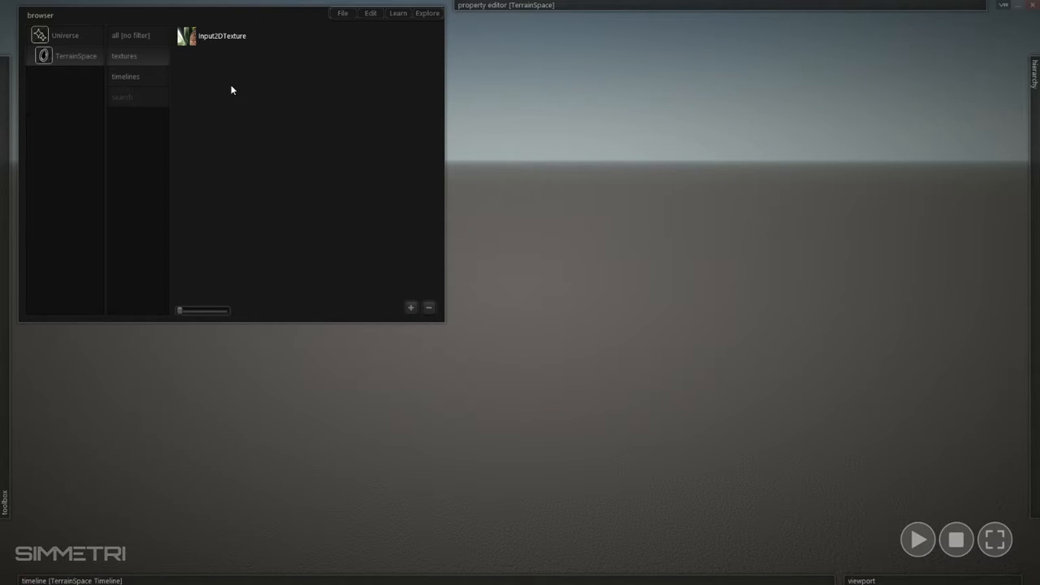
Rename the new input texture to "PHONE CAM __ Input2DTexture".
click(213, 35)
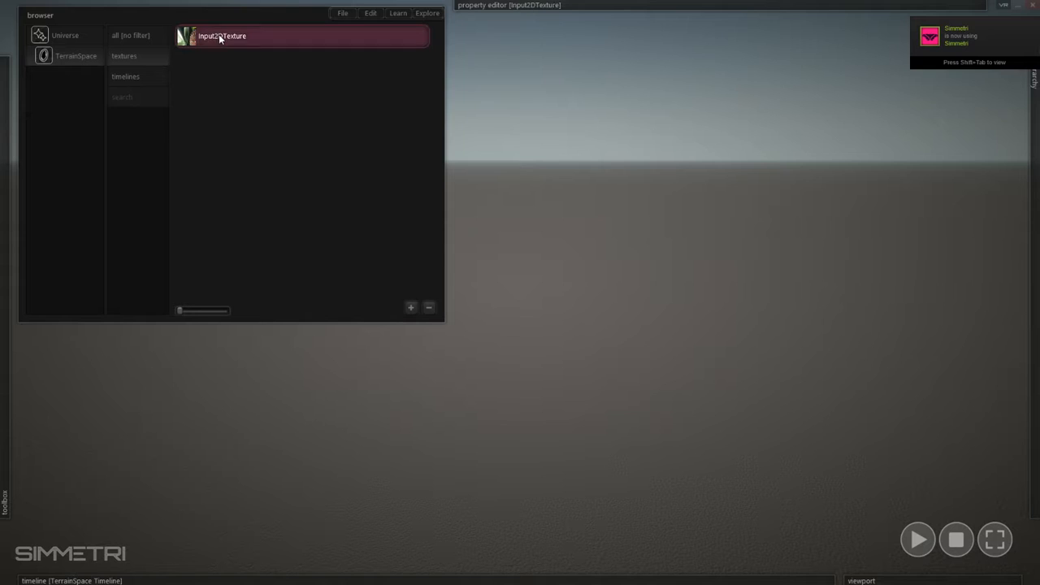
click(280, 49)
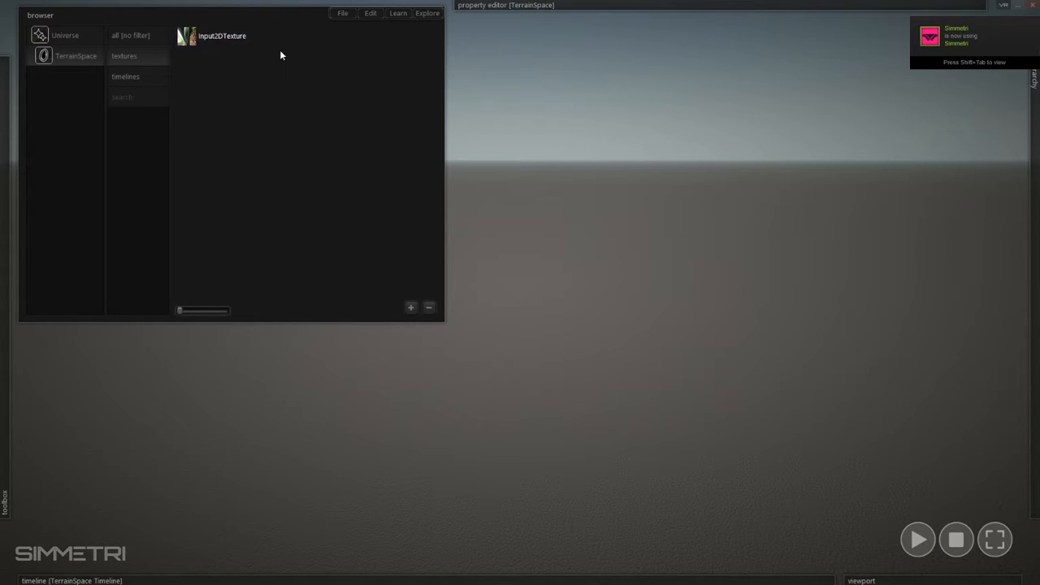
click(230, 38)
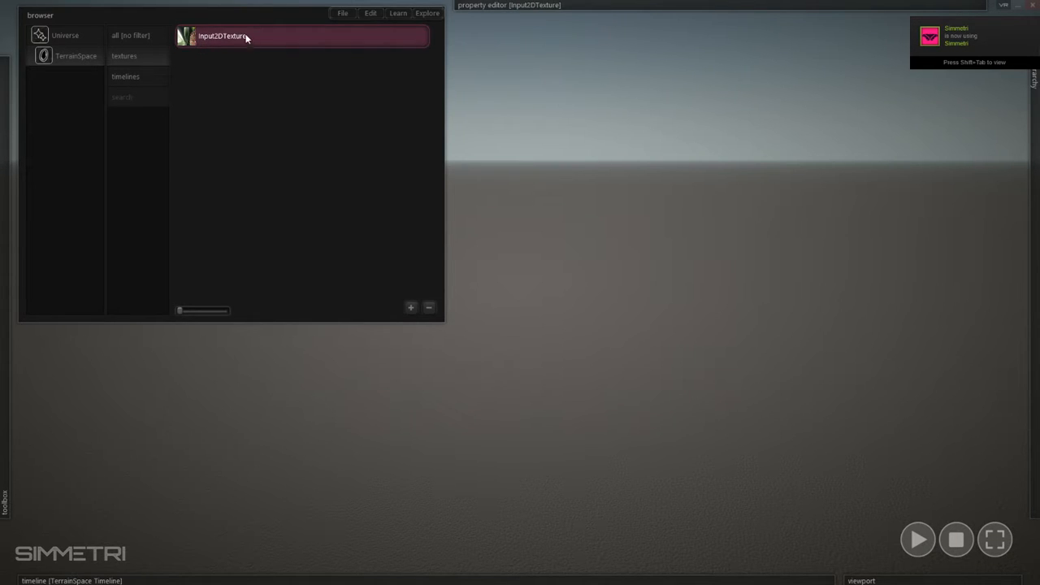
click(344, 119)
double_click(235, 39)
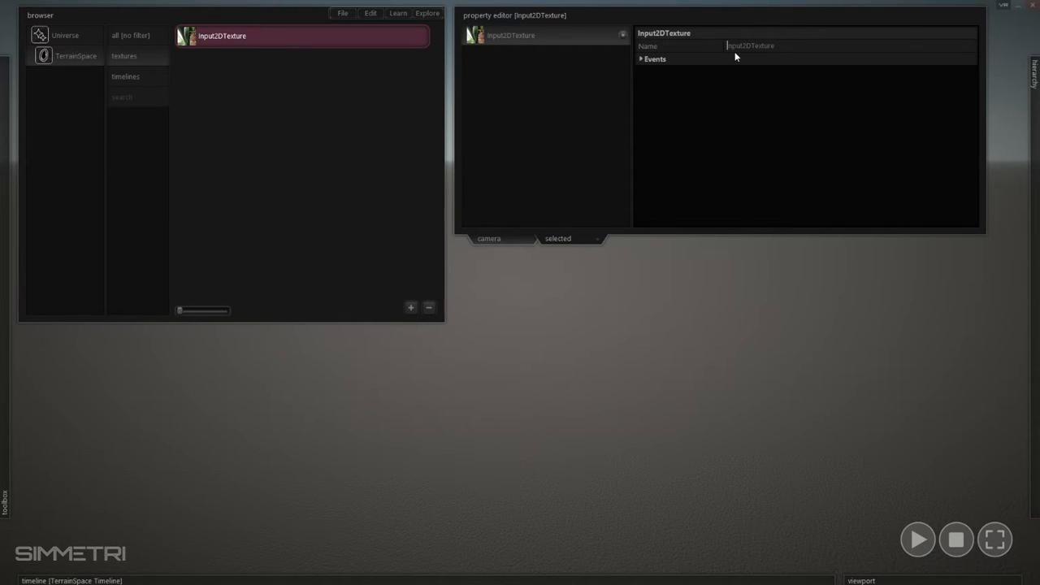
text(PHONE CAM)
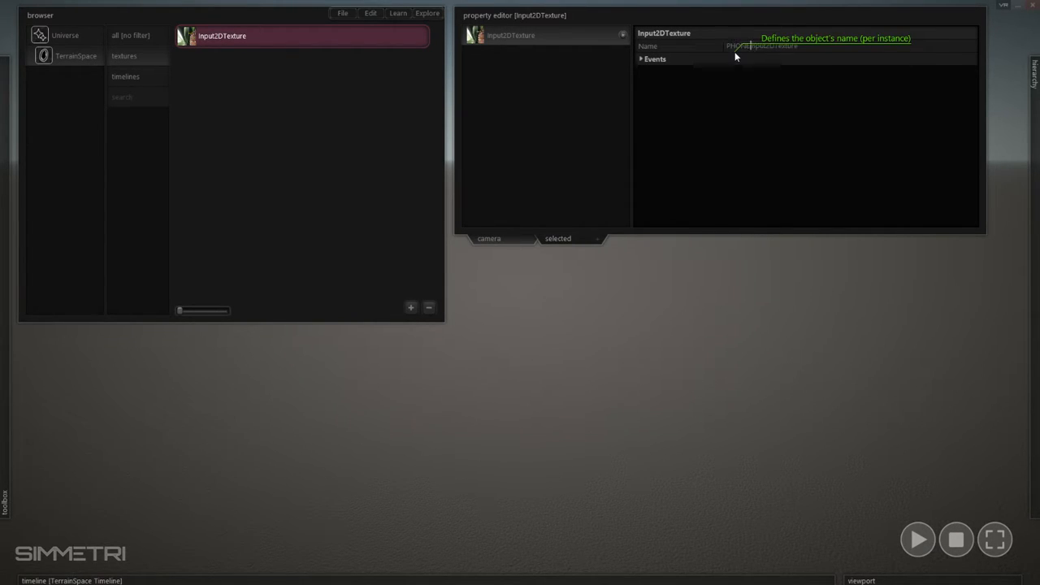
text( _)
click(377, 101)
click(265, 35)
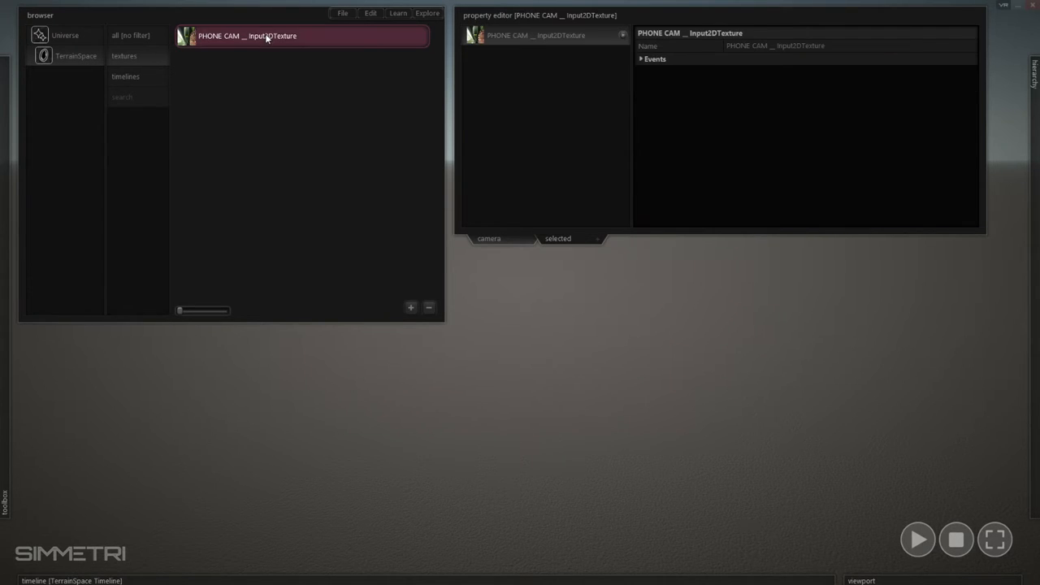
In the input preferences, assign the source BEAR (JustWifiCam) [NewTek NDI] to the PHONE CAM input texture.
click(370, 14)
click(388, 182)
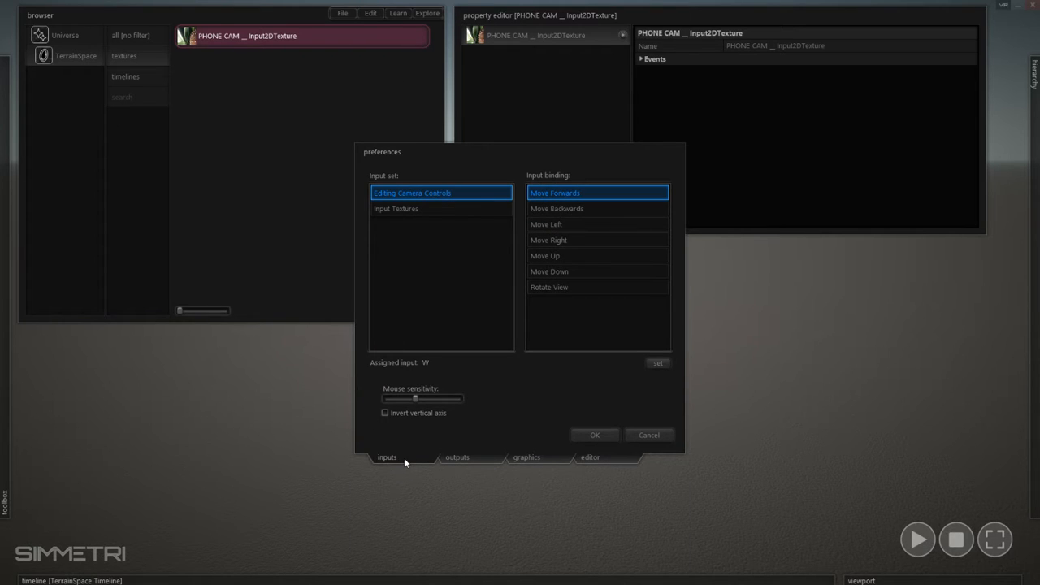
click(398, 210)
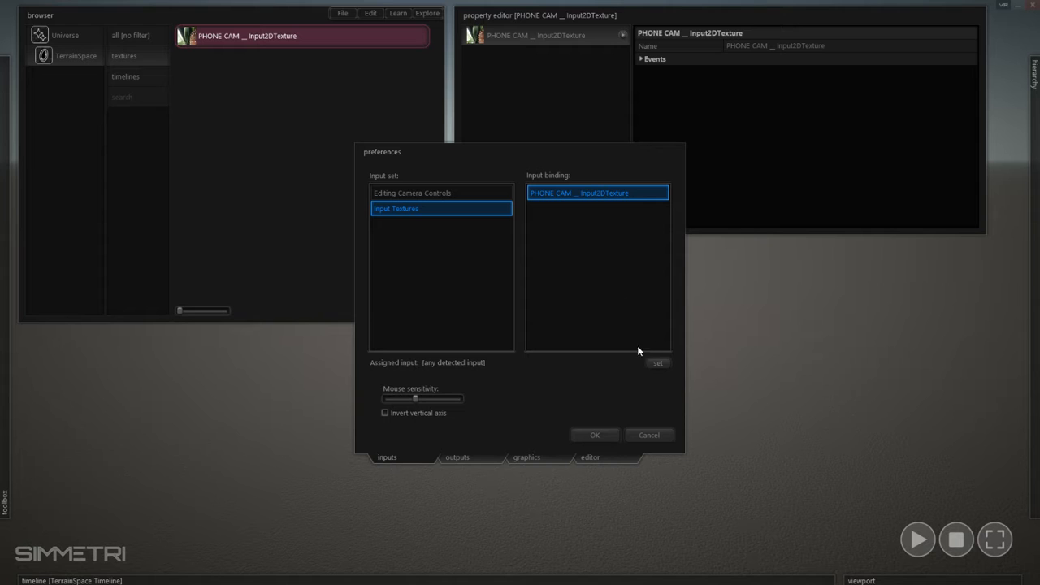
click(659, 363)
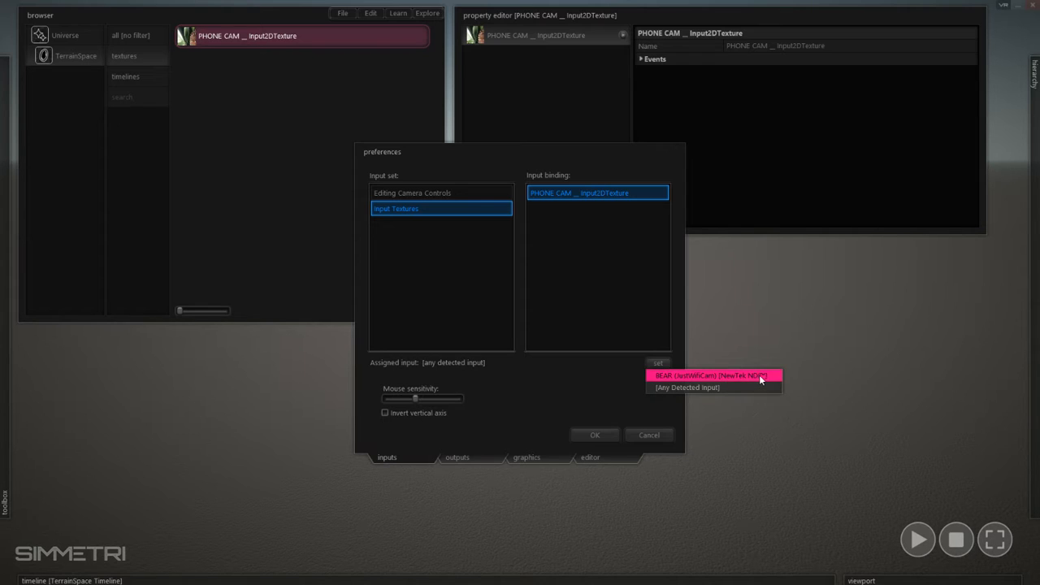
click(702, 374)
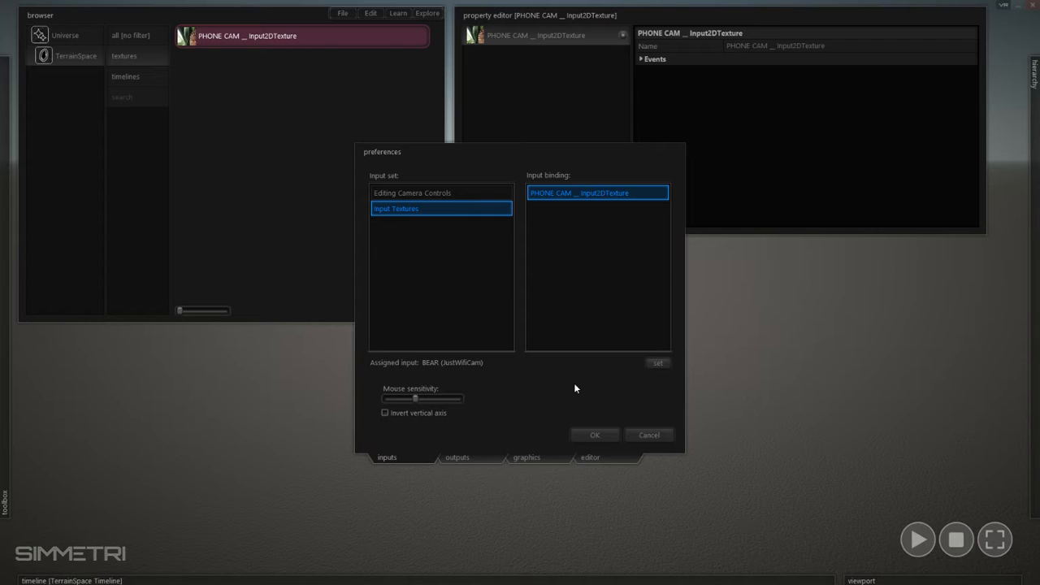
click(591, 434)
click(235, 145)
Add a box entity on the terrain in the empty scene.
mouse_move(3, 132)
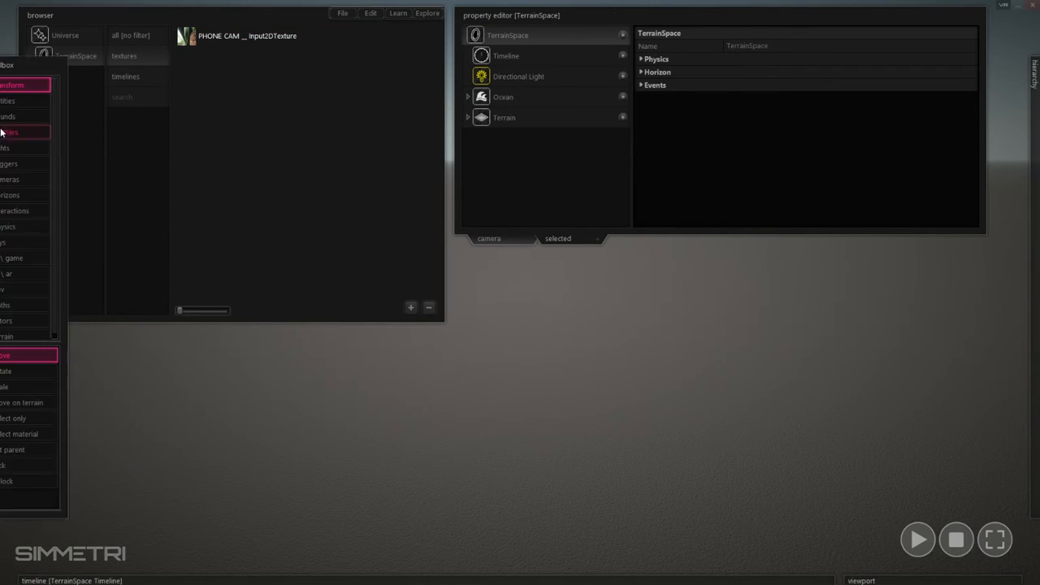
click(36, 103)
mouse_move(545, 334)
mouse_down()
mouse_move(344, 564)
mouse_move(402, 566)
mouse_up()
click(466, 164)
Apply the PHONE CAM input texture to the box entity.
right_click(689, 446)
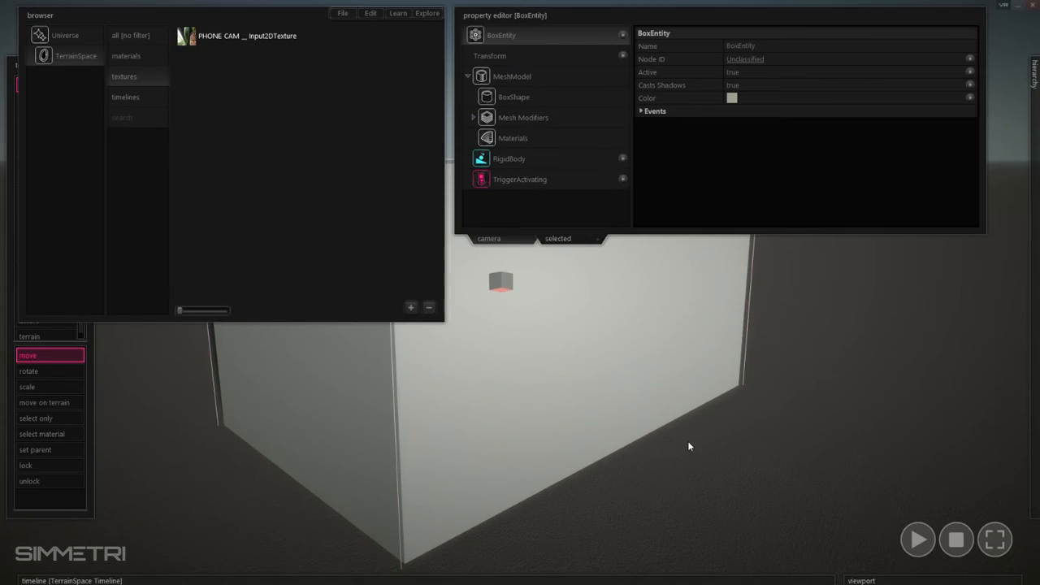
key(s)
right_drag(689, 446, 687, 453)
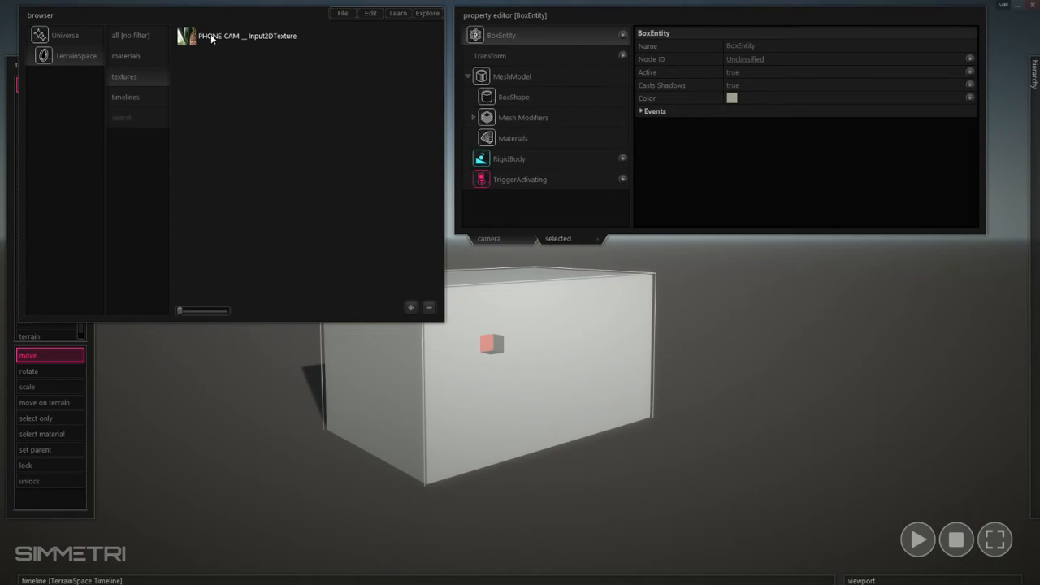
drag(211, 38, 506, 374)
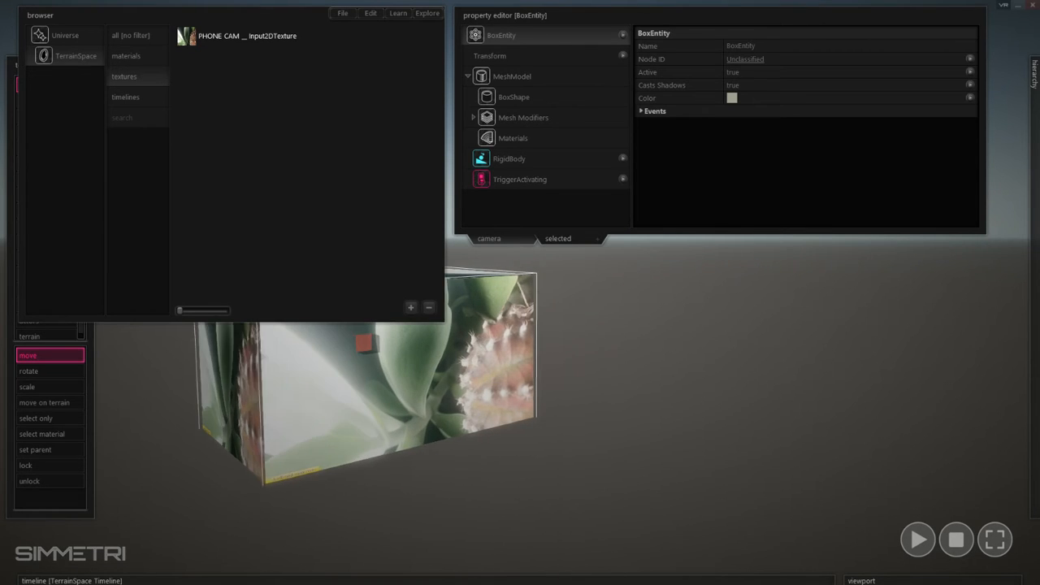
right_drag(681, 418, 668, 416)
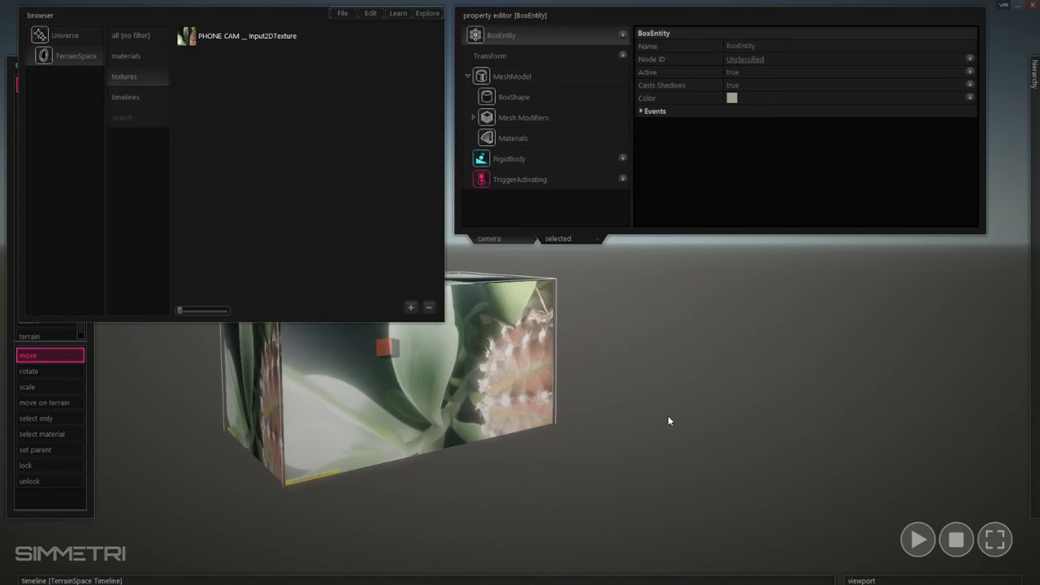
right_drag(668, 416, 606, 471)
mouse_move(648, 468)
right_down()
mouse_move(662, 481)
mouse_move(648, 469)
right_up()
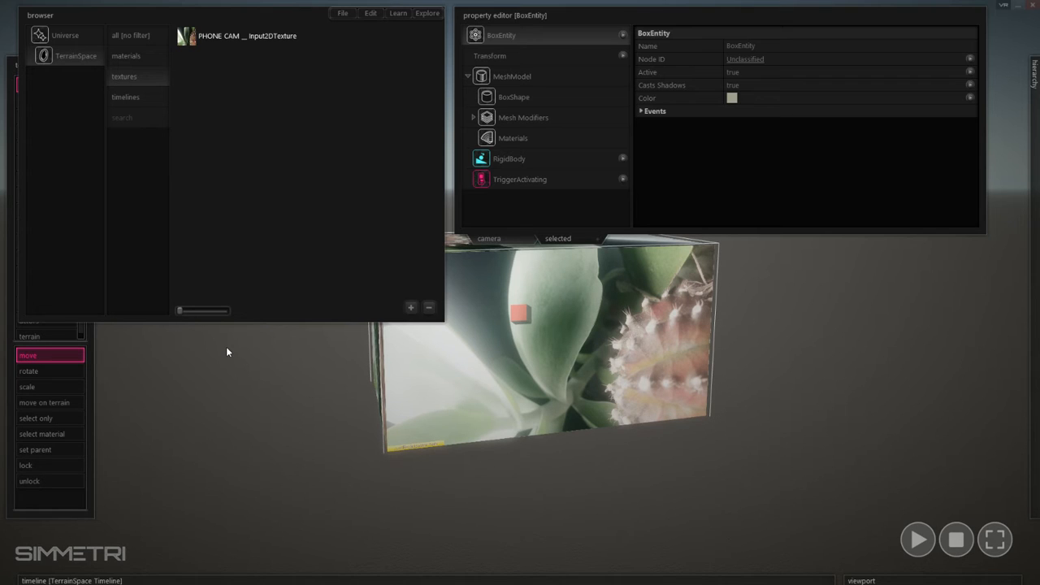
Run the simulation with the textured box in view and deselect the box.
click(917, 539)
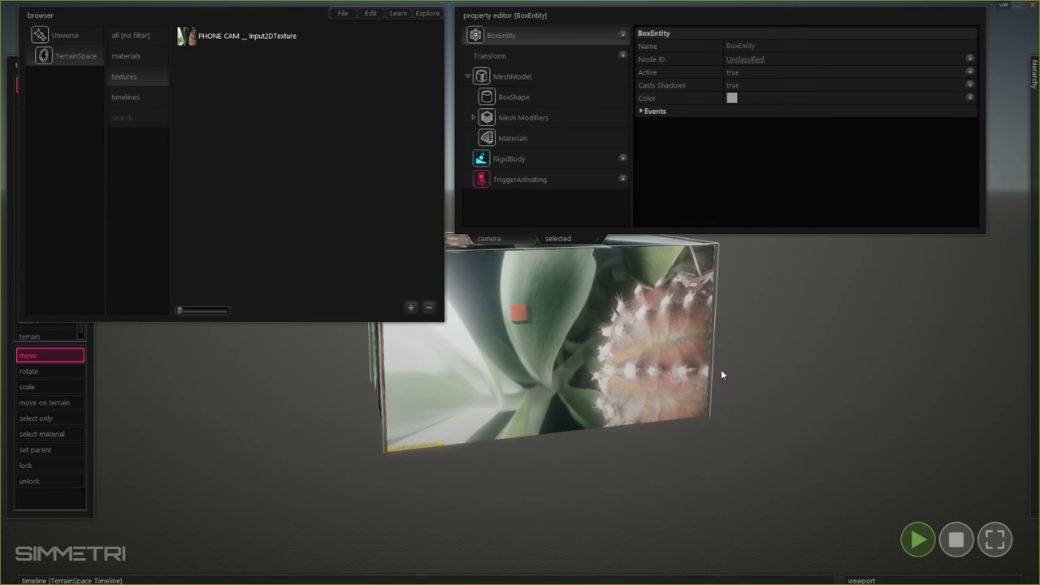
right_drag(721, 369, 720, 406)
mouse_move(520, 292)
right_down()
mouse_move(510, 265)
mouse_move(484, 358)
mouse_move(502, 351)
mouse_move(562, 255)
right_up()
click(679, 394)
right_drag(679, 395, 630, 396)
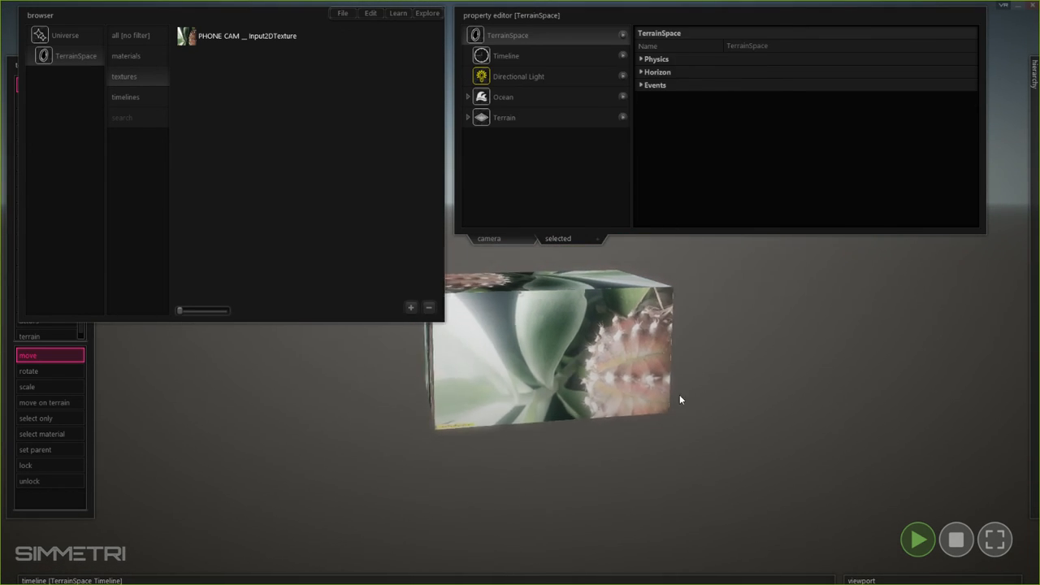
Examine the live phone camera feed on the box up close and from different angles.
mouse_move(813, 564)
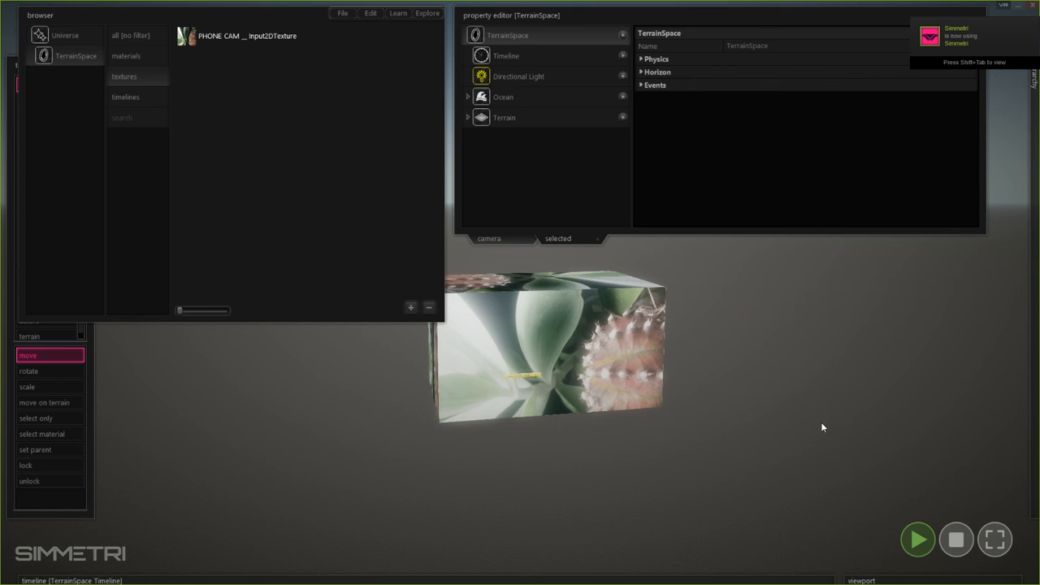
right_drag(821, 422, 780, 398)
key(w)
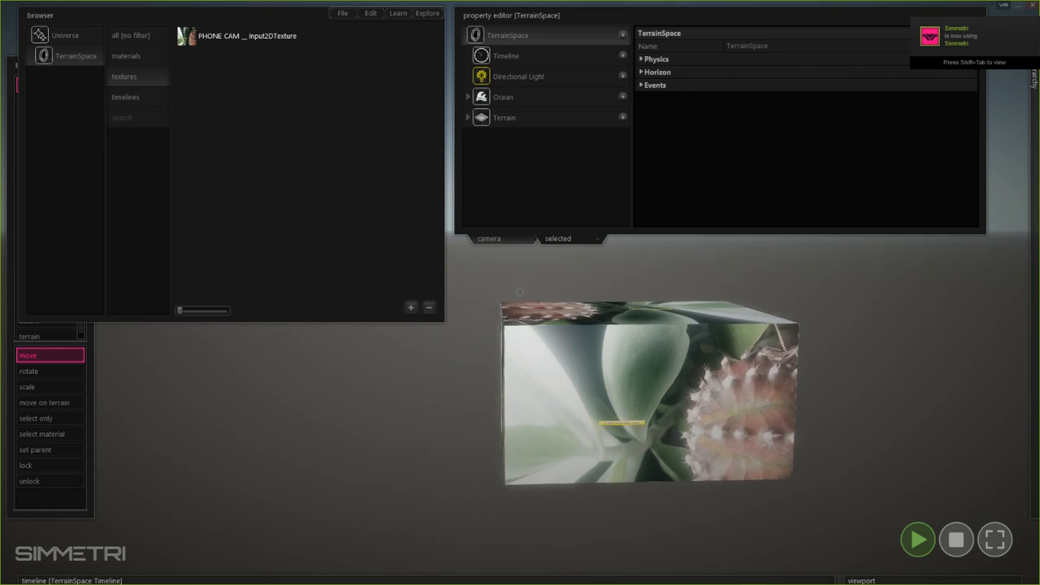
key(w)
right_drag(520, 292, 597, 322)
key(s)
key(w)
right_drag(520, 292, 521, 311)
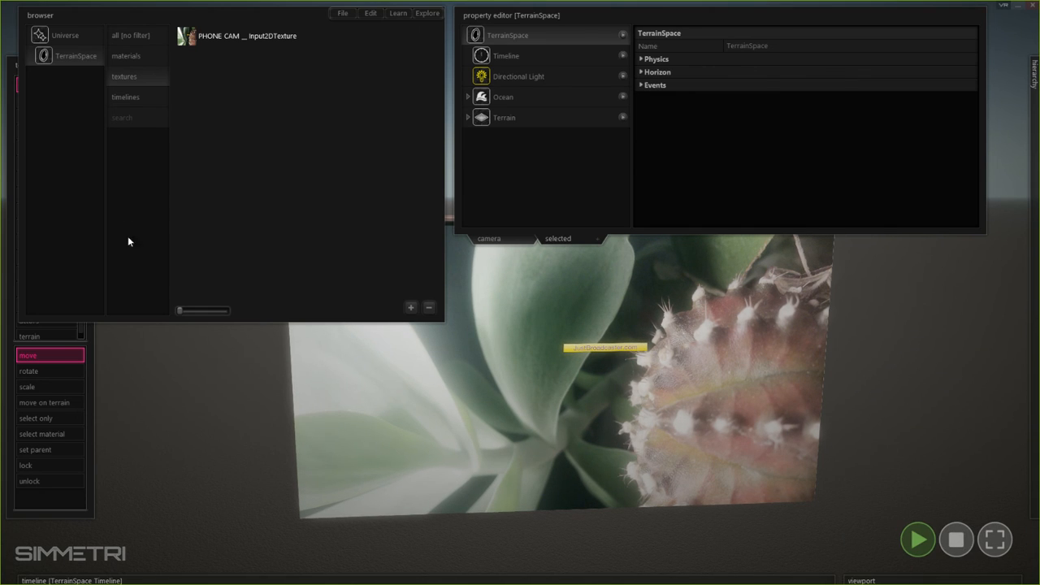
key(s)
mouse_move(720, 489)
right_down()
mouse_move(666, 482)
mouse_move(719, 489)
right_up()
click(719, 488)
key(alt+Tab)
key(alt+Tab)
key(alt+shift+Tab)
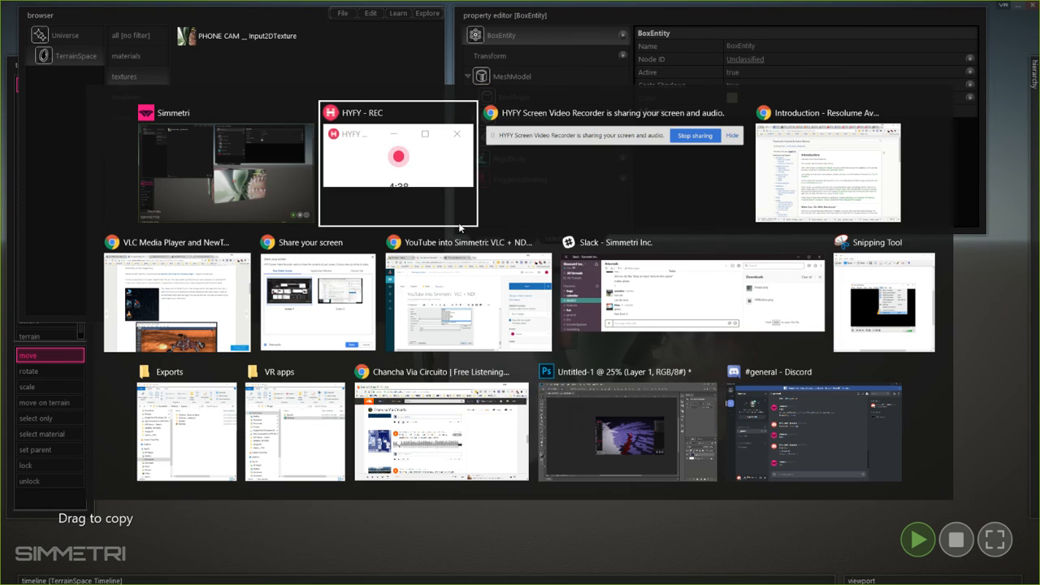